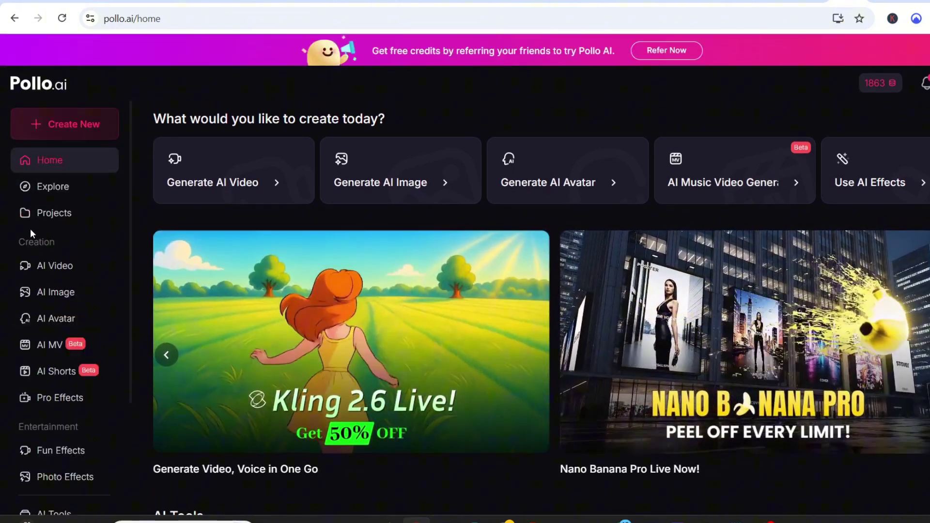
Scroll through the Home page effects and dismiss the Christmas effects announcement.
{"action": "scroll", "coordinate": [278, 221], "scroll_direction": "down", "scroll_amount": 10}
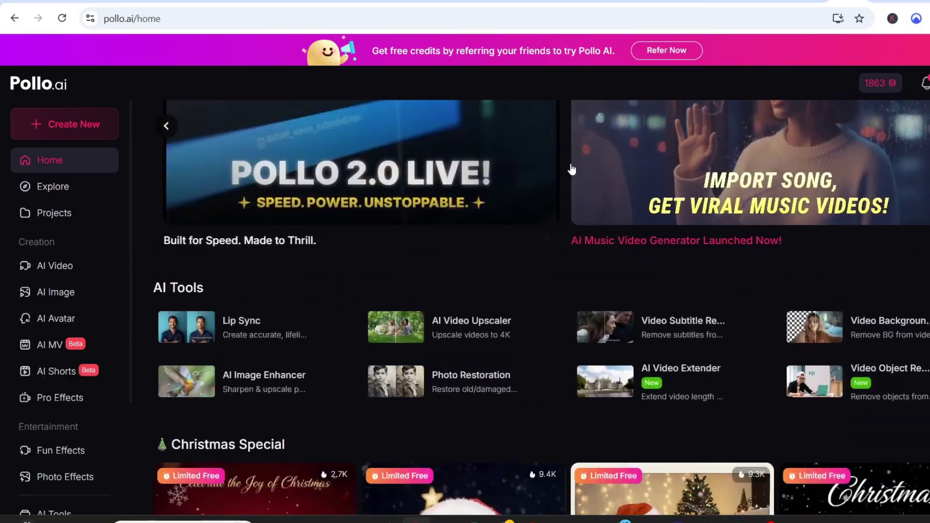
{"action": "scroll", "coordinate": [274, 235], "scroll_direction": "down", "scroll_amount": 10}
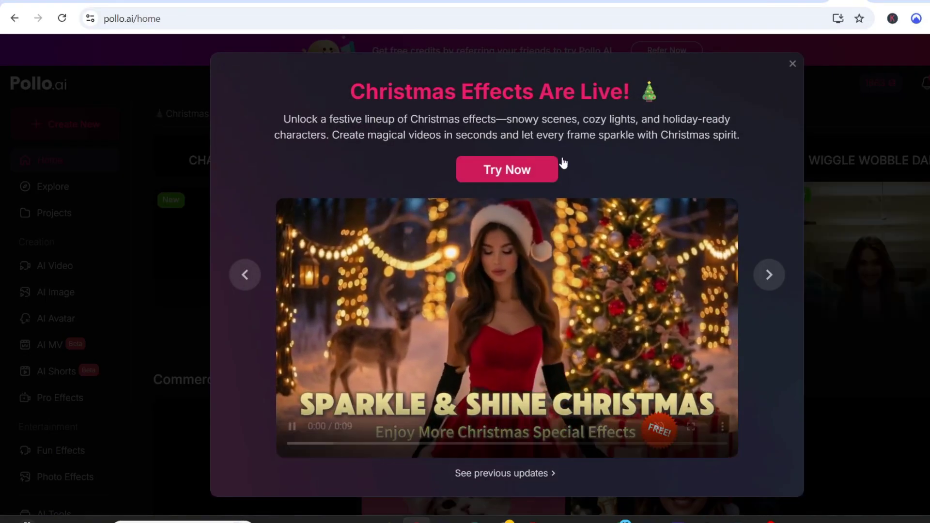
{"action": "left_click", "coordinate": [792, 66]}
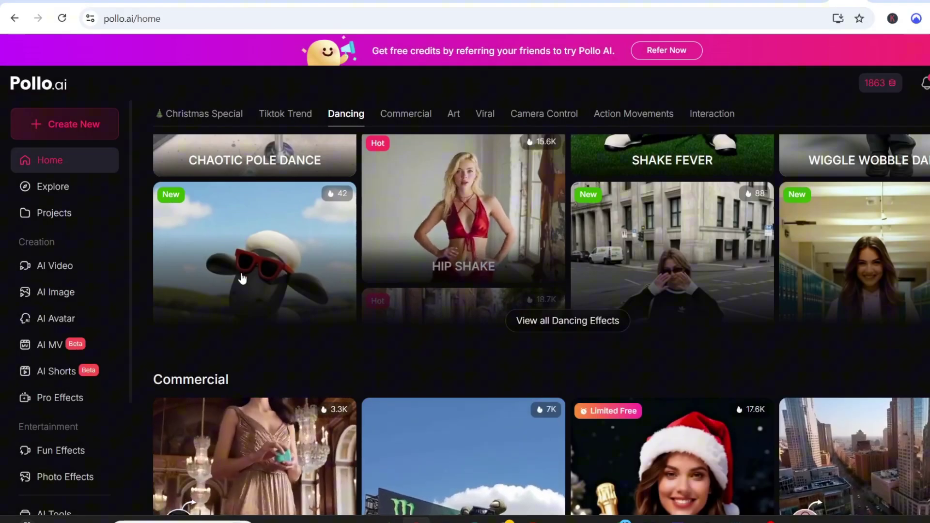
{"action": "scroll", "coordinate": [241, 276], "scroll_direction": "up", "scroll_amount": 2}
{"action": "scroll", "coordinate": [245, 277], "scroll_direction": "down", "scroll_amount": 8}
{"action": "scroll", "coordinate": [246, 277], "scroll_direction": "down", "scroll_amount": 3}
{"action": "scroll", "coordinate": [248, 277], "scroll_direction": "up", "scroll_amount": 10}
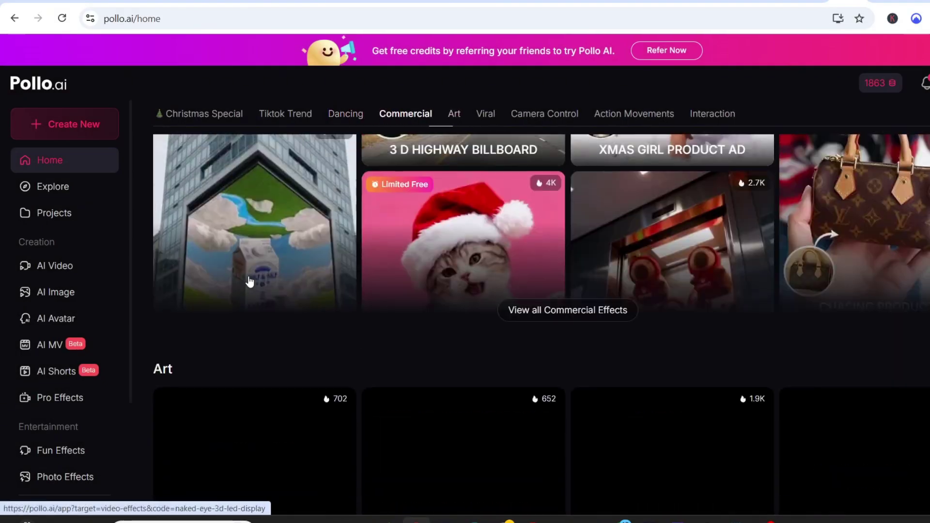
{"action": "scroll", "coordinate": [243, 274], "scroll_direction": "up", "scroll_amount": 12}
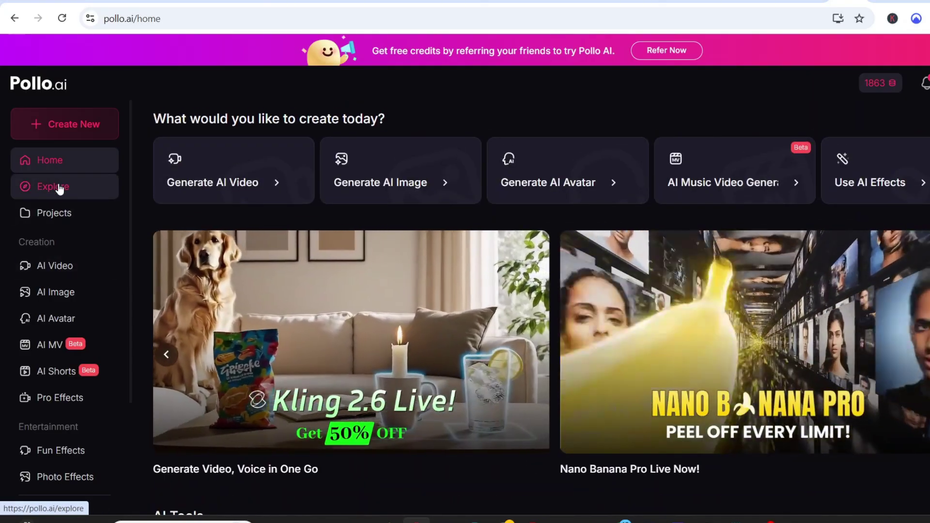
Browse the Explore gallery and the AI Video tools, then go home and open AI Image.
{"action": "left_click", "coordinate": [59, 188]}
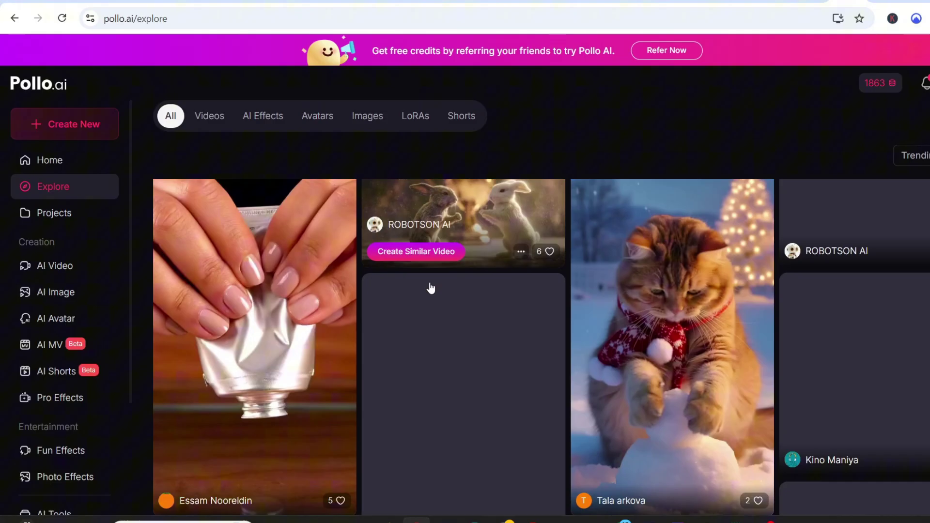
{"action": "scroll", "coordinate": [426, 295], "scroll_direction": "down", "scroll_amount": 5}
{"action": "scroll", "coordinate": [426, 295], "scroll_direction": "up", "scroll_amount": 5}
{"action": "left_click", "coordinate": [74, 264]}
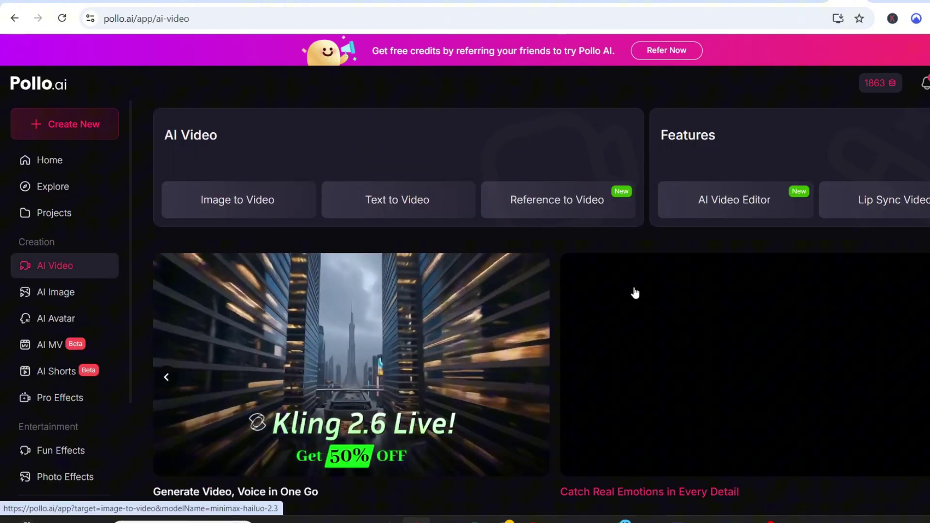
{"action": "scroll", "coordinate": [614, 290], "scroll_direction": "down", "scroll_amount": 1}
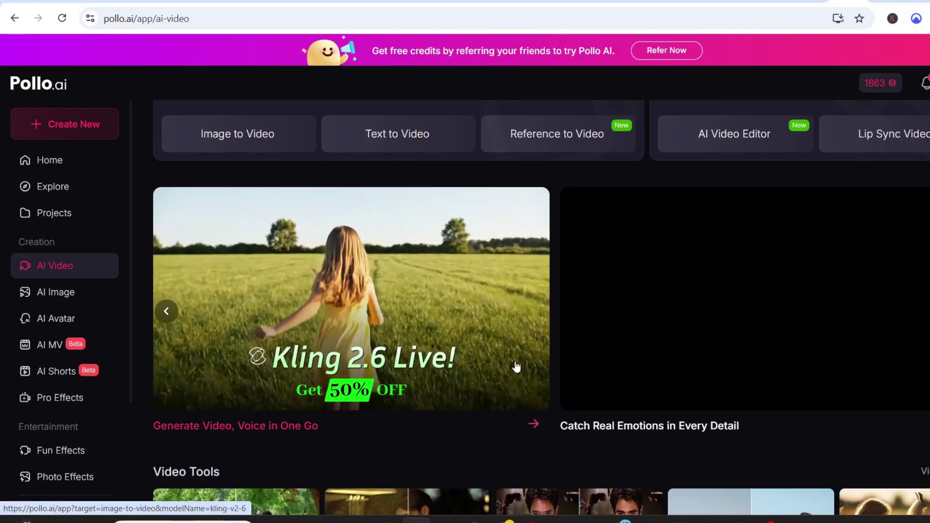
{"action": "scroll", "coordinate": [615, 276], "scroll_direction": "down", "scroll_amount": 1}
{"action": "scroll", "coordinate": [613, 270], "scroll_direction": "down", "scroll_amount": 4}
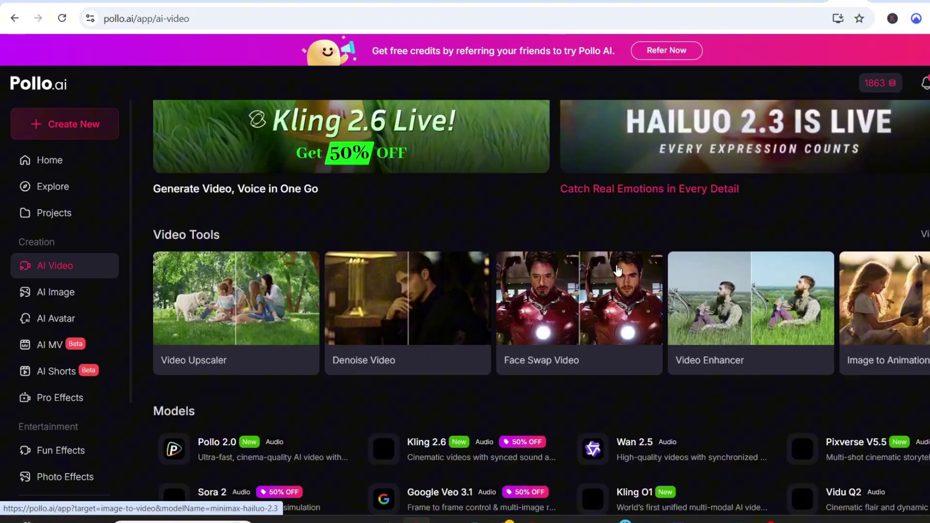
{"action": "left_click", "coordinate": [50, 160]}
{"action": "left_click", "coordinate": [71, 301]}
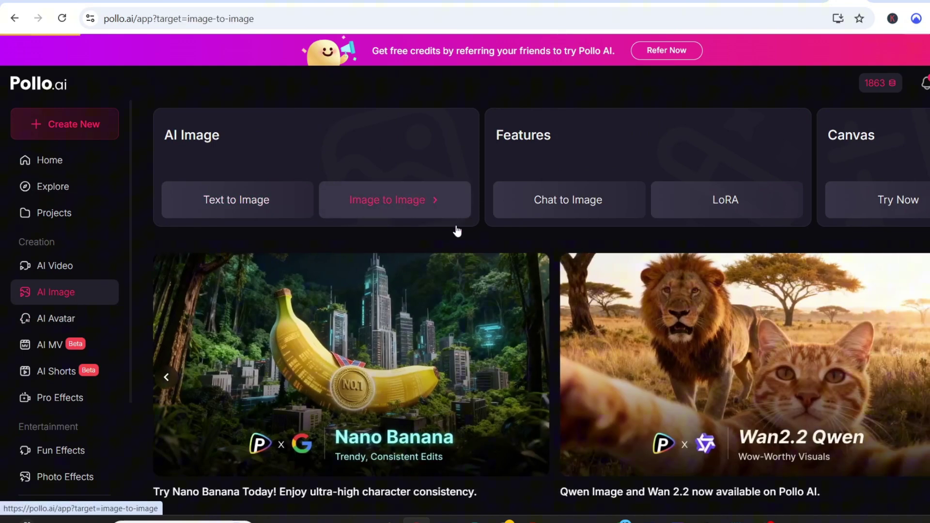
In Image to Image, upload energy drink can image 3 and paste the L-shaped 3D LED screen prompt.
{"action": "left_click", "coordinate": [414, 201]}
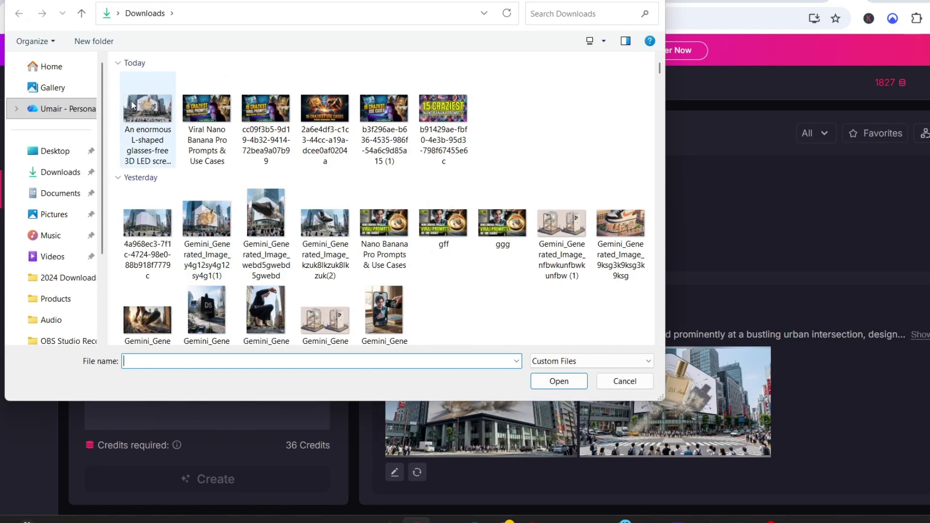
{"action": "left_click", "coordinate": [55, 299]}
{"action": "double_click", "coordinate": [153, 89]}
{"action": "left_click", "coordinate": [176, 385]}
{"action": "key", "text": "ctrl+v"}
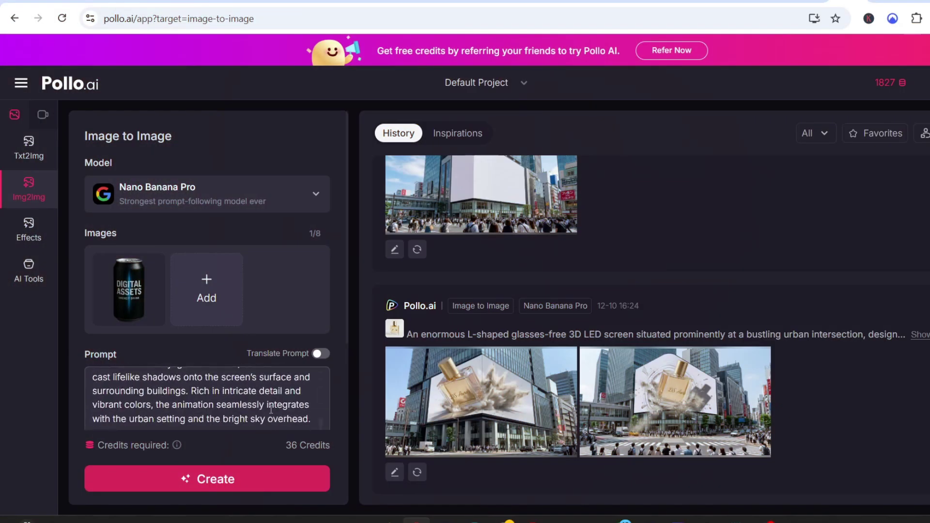
{"action": "scroll", "coordinate": [272, 412], "scroll_direction": "down", "scroll_amount": 5}
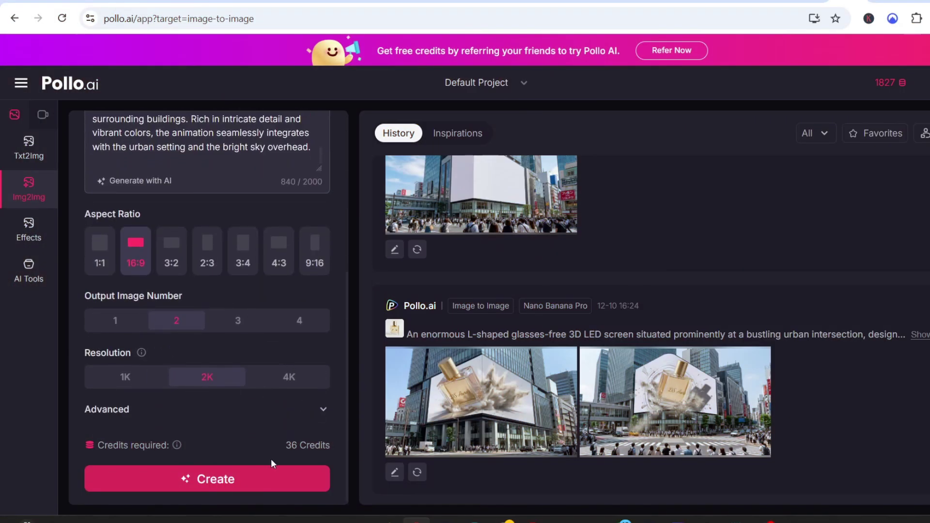
{"action": "scroll", "coordinate": [104, 378], "scroll_direction": "up", "scroll_amount": 5}
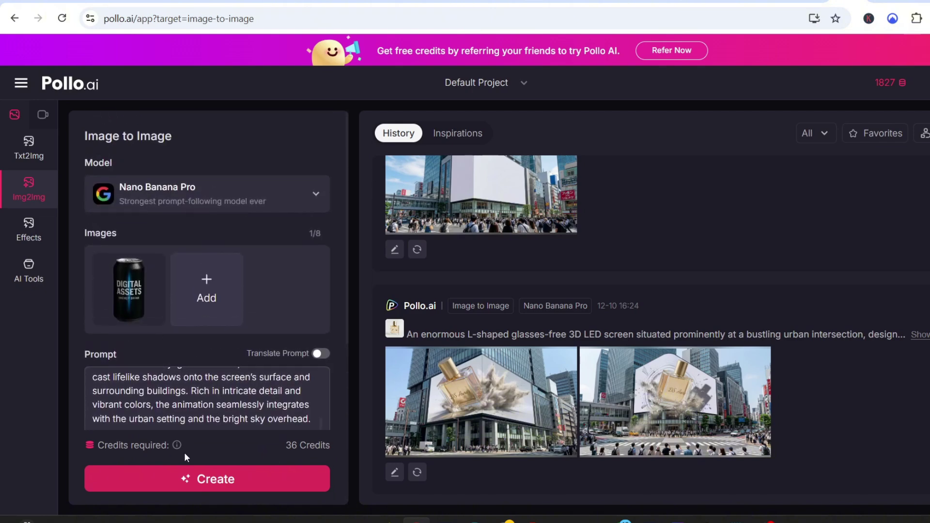
Generate the can billboard images and preview both results full size.
{"action": "left_click", "coordinate": [234, 481]}
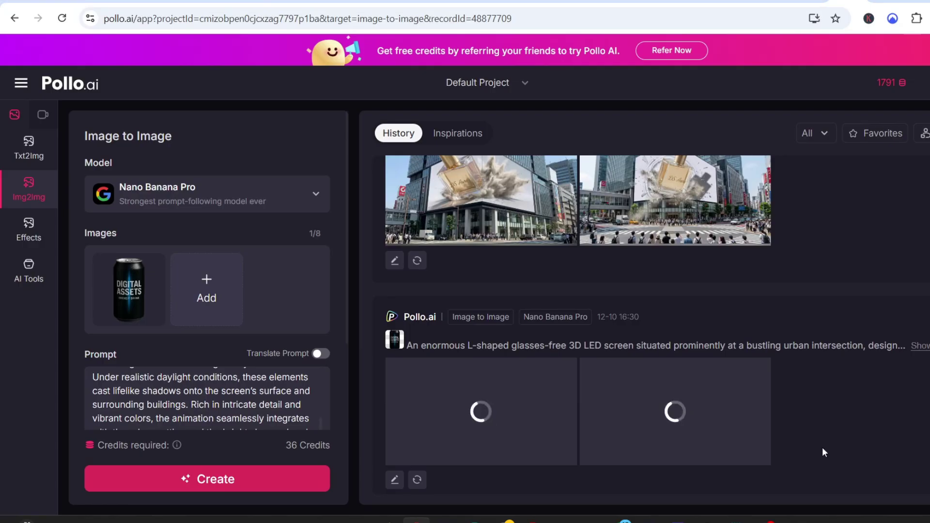
{"action": "left_click", "coordinate": [450, 412]}
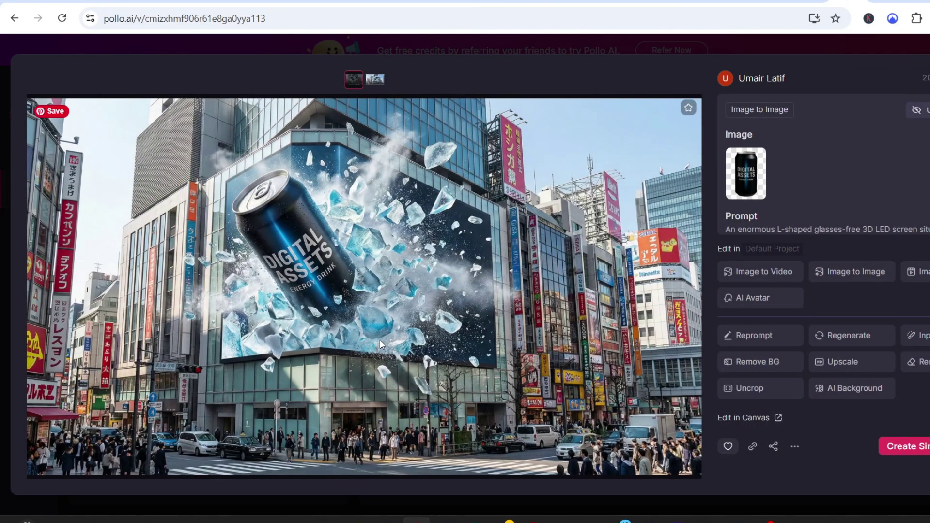
{"action": "key", "text": "Escape"}
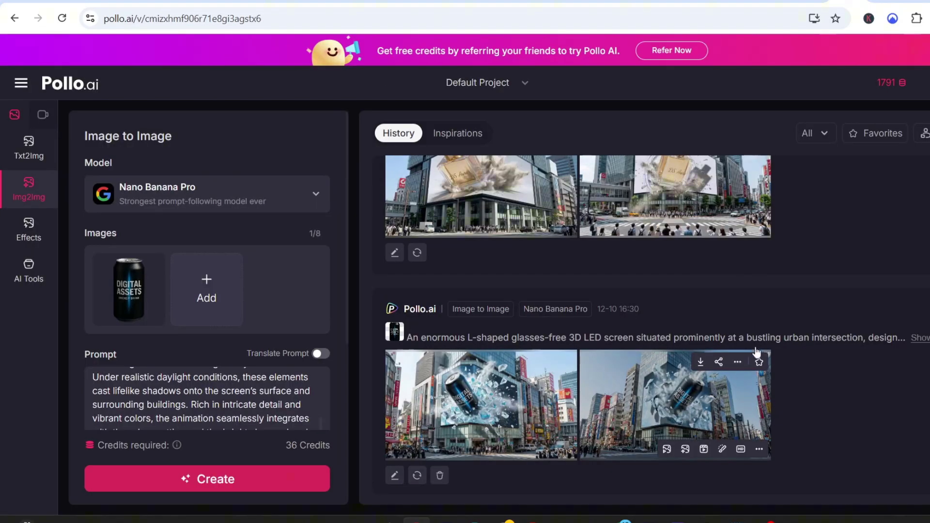
{"action": "left_click", "coordinate": [629, 362]}
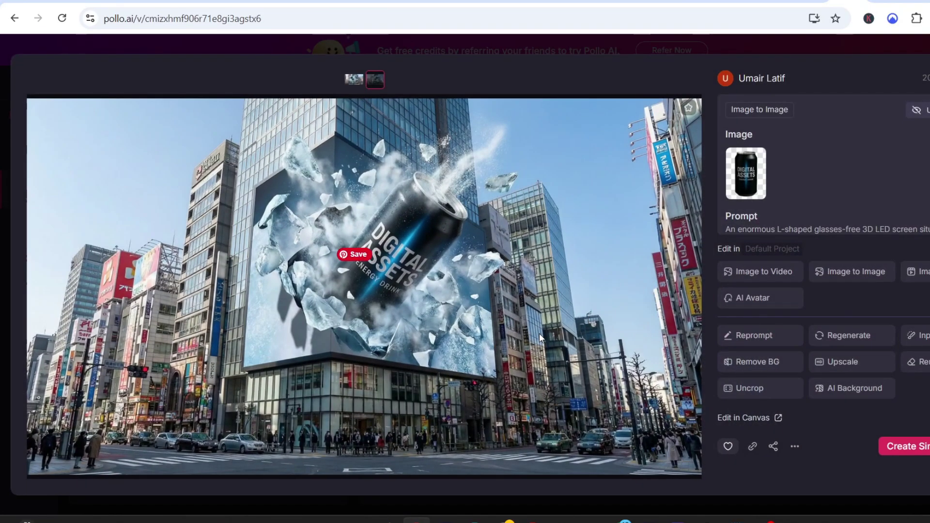
{"action": "key", "text": "Escape"}
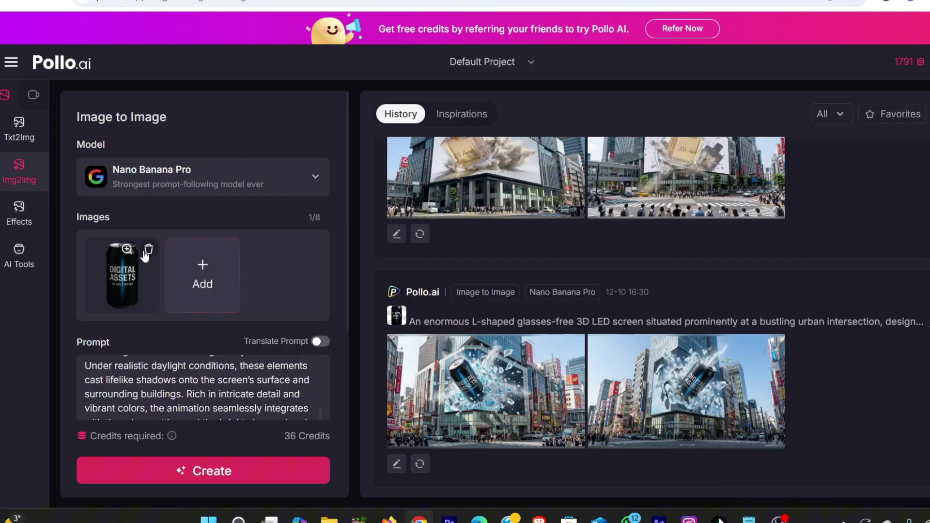
Replace the can with sneaker image 10 and generate the DS sneaker billboard images.
{"action": "left_click", "coordinate": [148, 255]}
{"action": "key", "text": "alt+Tab"}
{"action": "left_click_drag", "start_coordinate": [606, 83], "coordinate": [124, 288]}
{"action": "scroll", "coordinate": [193, 371], "scroll_direction": "down", "scroll_amount": 1}
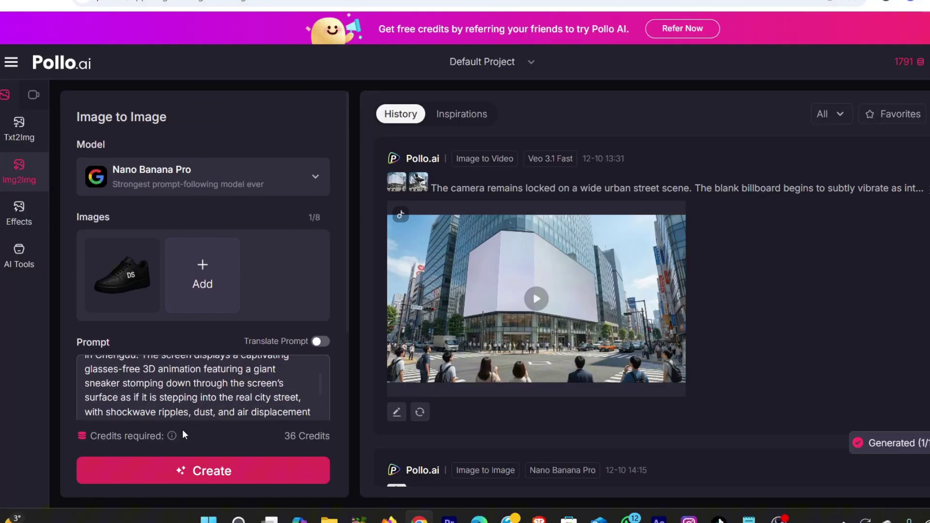
{"action": "left_click", "coordinate": [232, 482]}
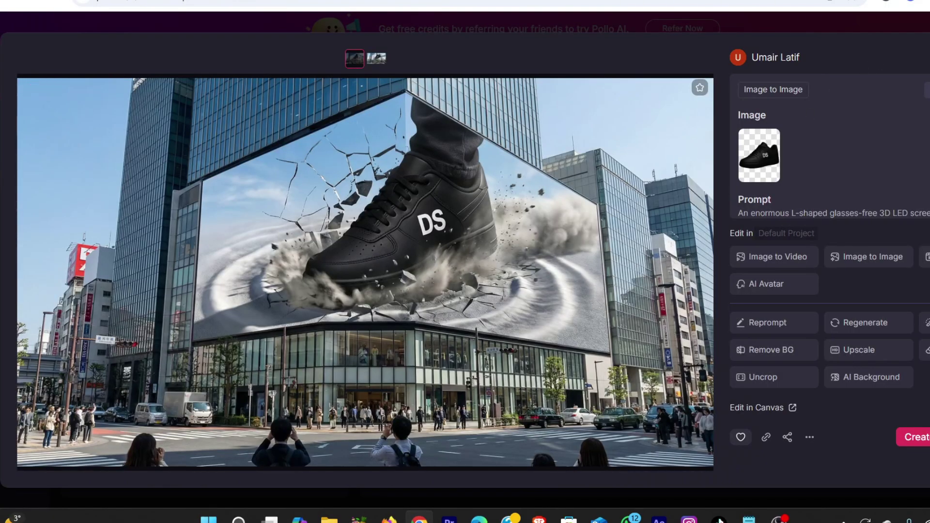
{"action": "key", "text": "Escape"}
Preview the second sneaker result, then generate billboard images of the DS smartwatch.
{"action": "left_click", "coordinate": [714, 376]}
{"action": "key", "text": "Escape"}
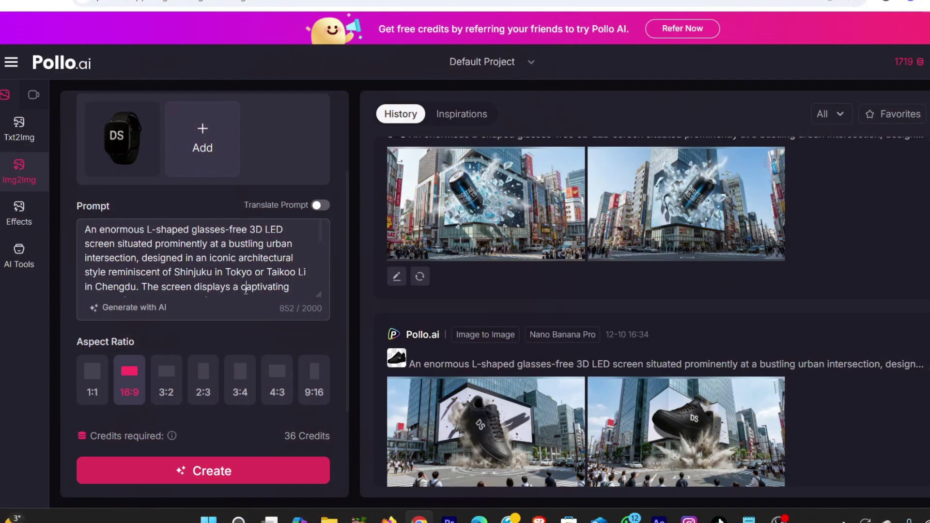
{"action": "scroll", "coordinate": [246, 291], "scroll_direction": "down", "scroll_amount": 3}
{"action": "scroll", "coordinate": [246, 288], "scroll_direction": "up", "scroll_amount": 3}
{"action": "scroll", "coordinate": [246, 291], "scroll_direction": "down", "scroll_amount": 5}
{"action": "left_click", "coordinate": [213, 472]}
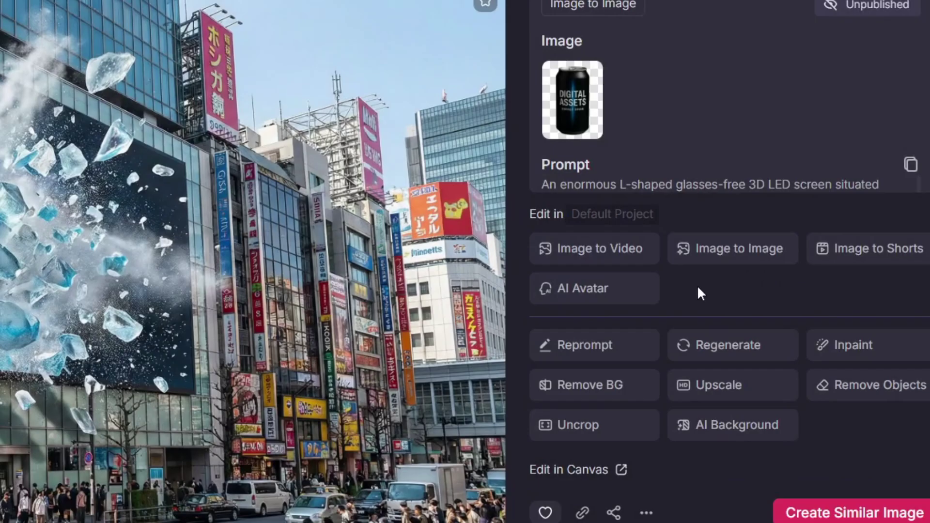
Reuse the can billboard image as input and generate an empty-billboard street scene.
{"action": "left_click", "coordinate": [735, 252]}
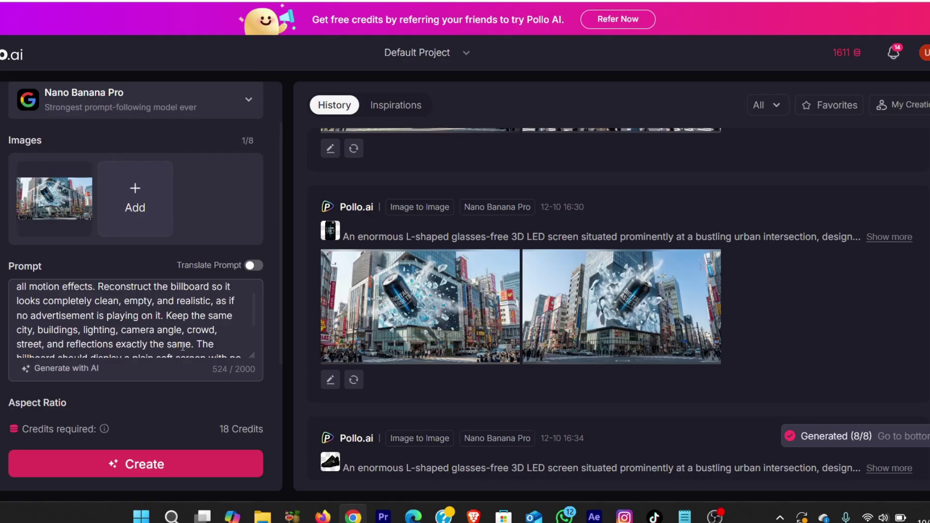
{"action": "scroll", "coordinate": [172, 345], "scroll_direction": "up", "scroll_amount": 3}
{"action": "scroll", "coordinate": [155, 339], "scroll_direction": "down", "scroll_amount": 6}
{"action": "scroll", "coordinate": [144, 338], "scroll_direction": "down", "scroll_amount": 1}
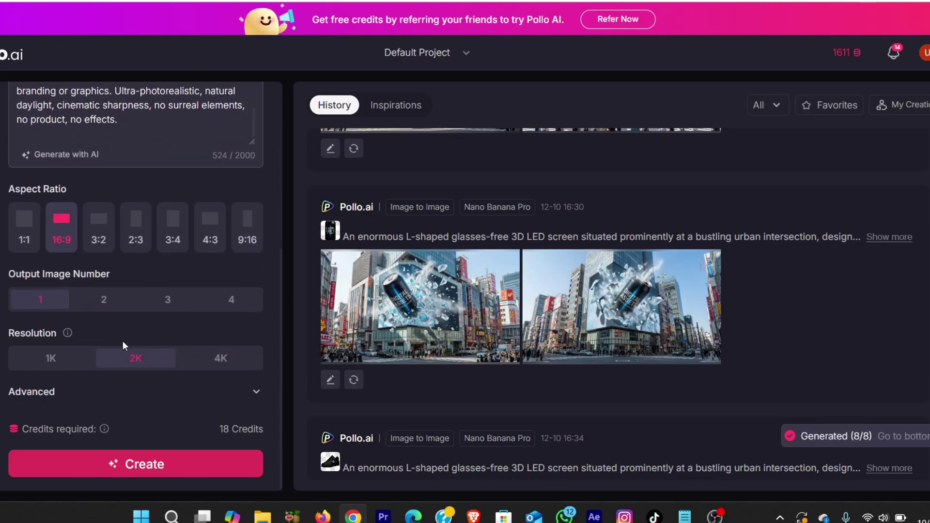
{"action": "scroll", "coordinate": [153, 400], "scroll_direction": "up", "scroll_amount": 5}
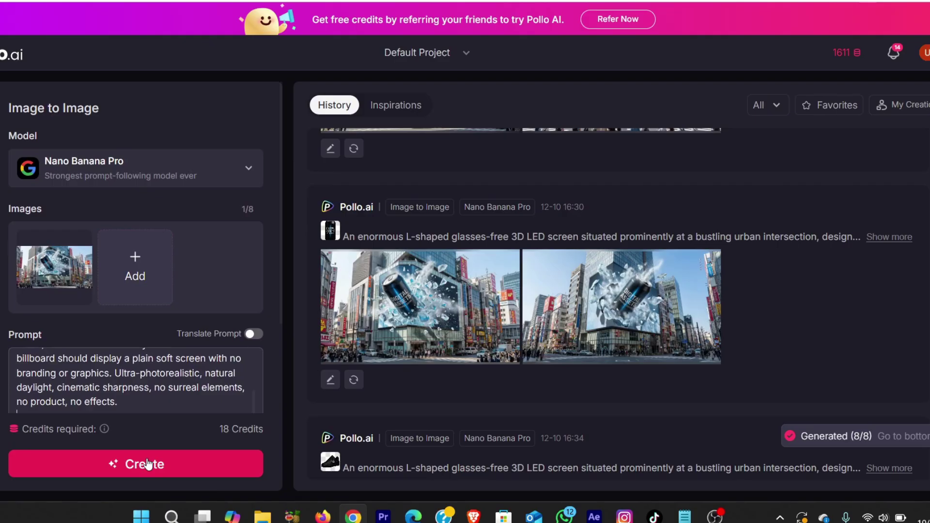
{"action": "left_click", "coordinate": [149, 464]}
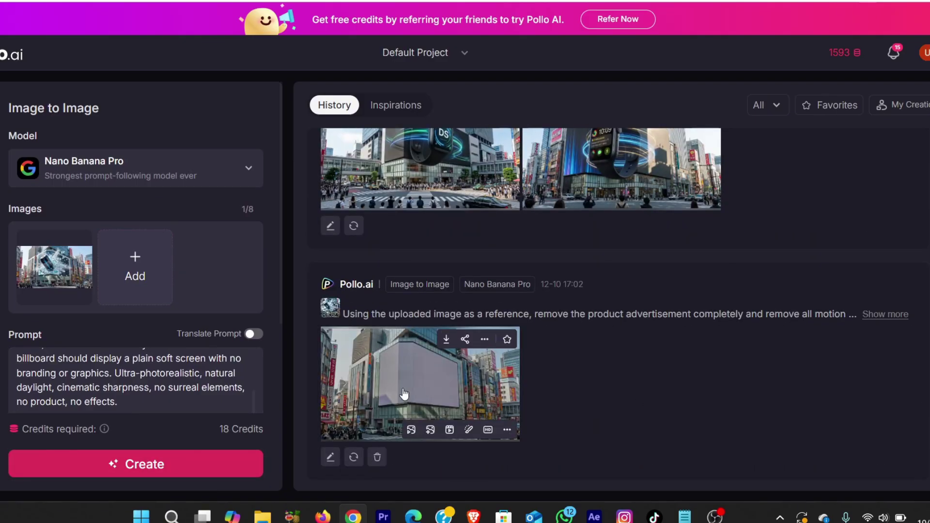
Preview the empty-billboard image and download it without a watermark.
{"action": "left_click", "coordinate": [404, 394]}
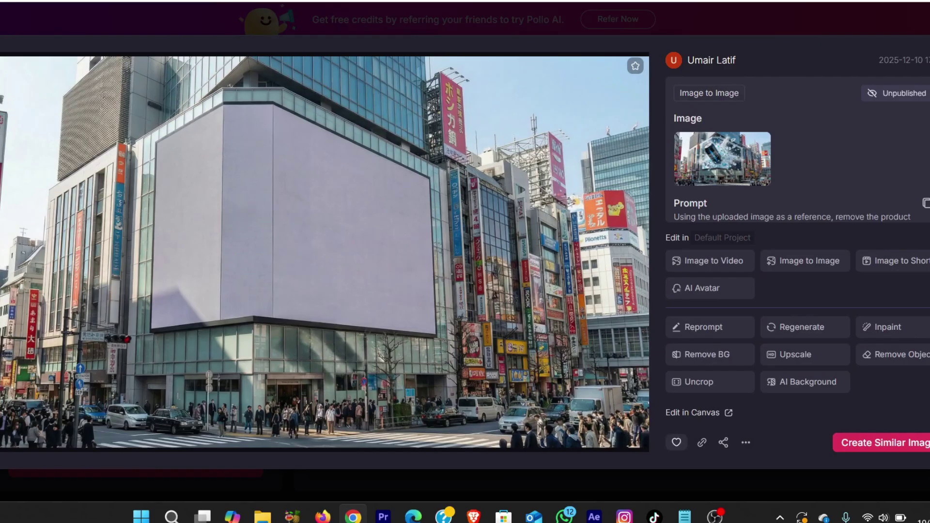
{"action": "key", "text": "Escape"}
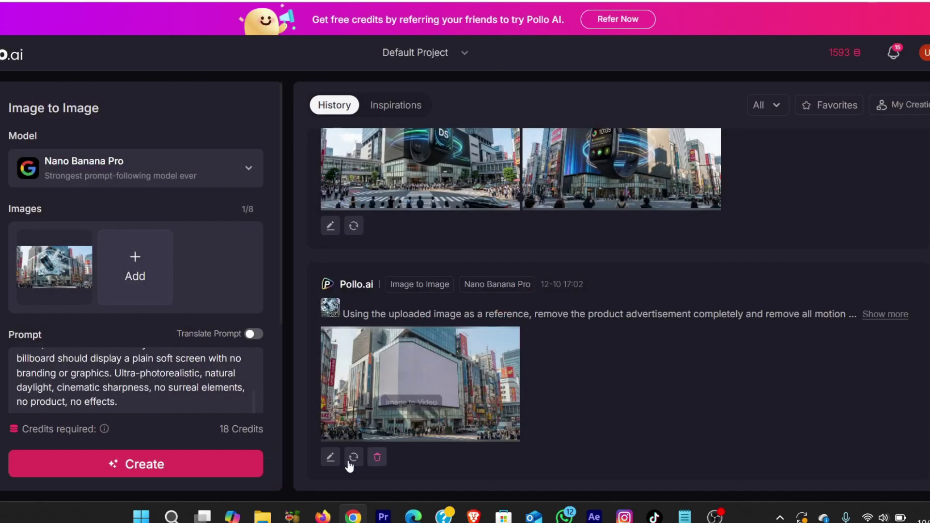
{"action": "left_click", "coordinate": [447, 340]}
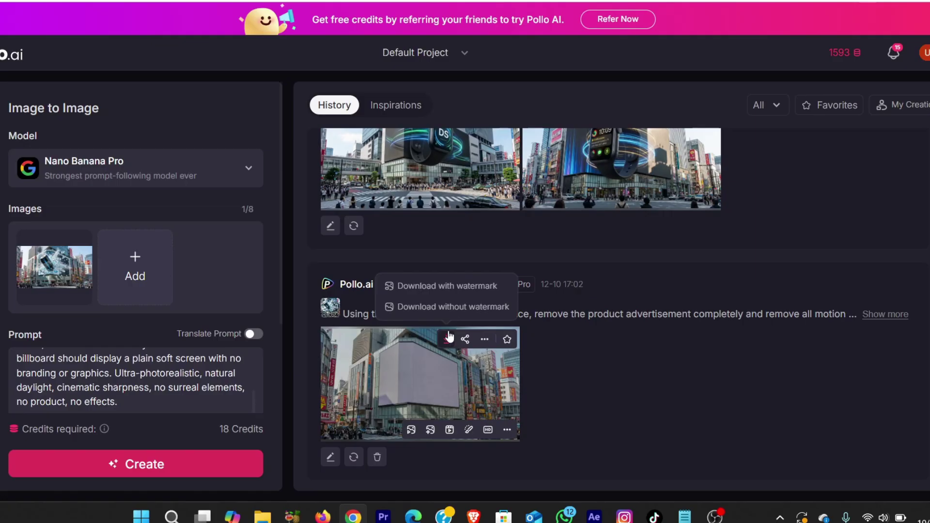
{"action": "left_click", "coordinate": [452, 307]}
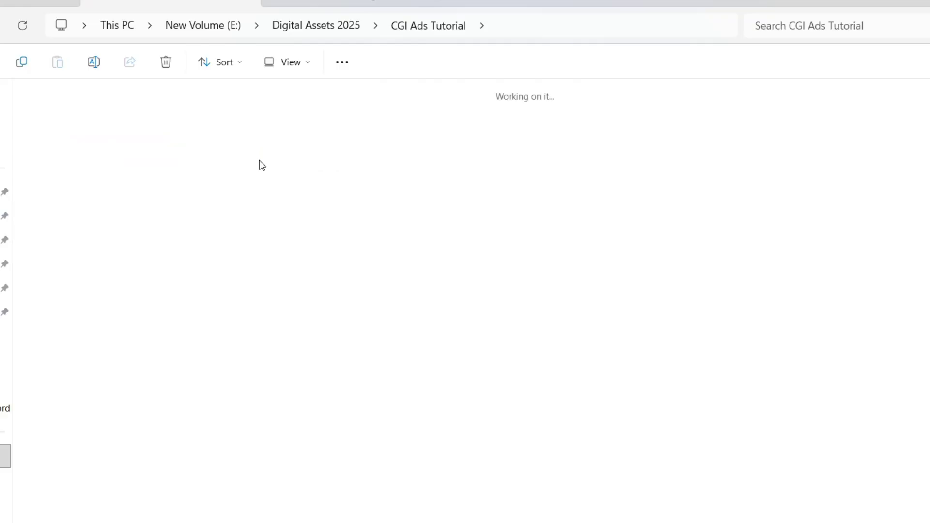
Open the Drink Ad folder and preview its Last Frame image.
{"action": "left_click", "coordinate": [65, 117]}
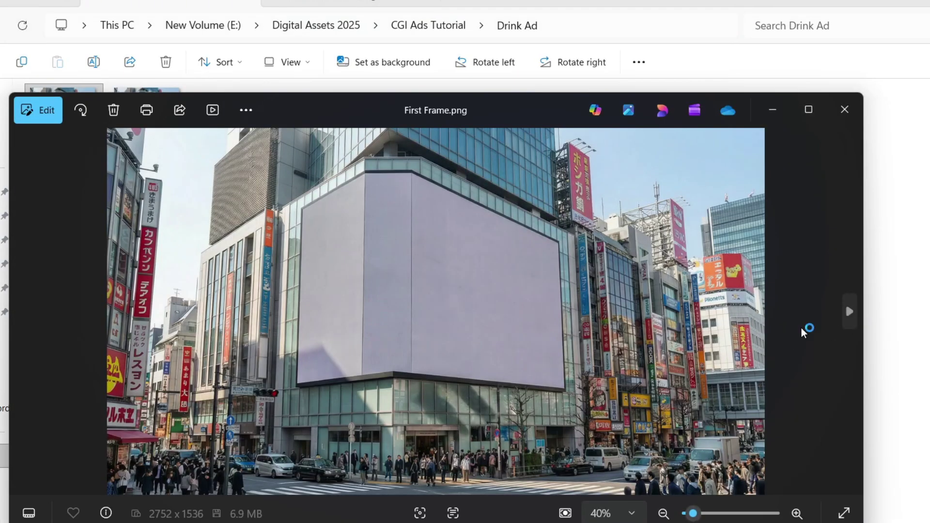
{"action": "left_click", "coordinate": [849, 312]}
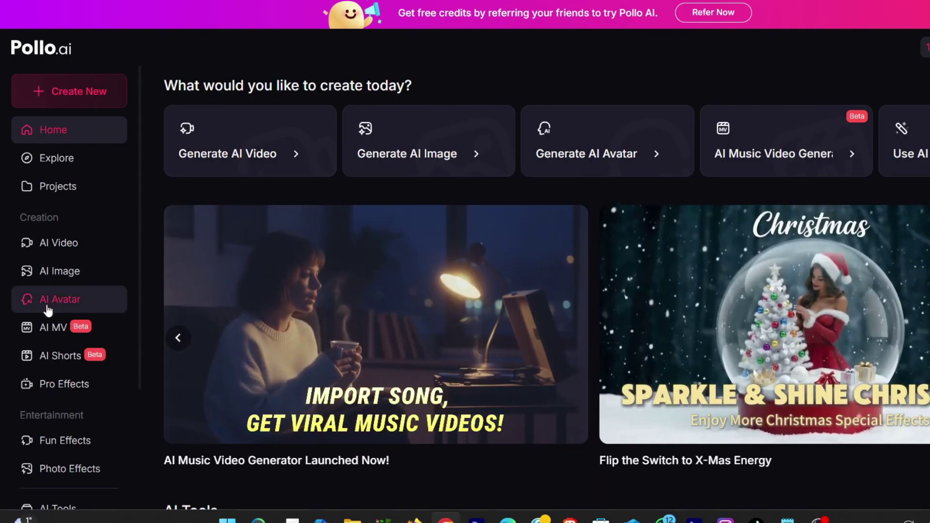
Open the Image to Video generator from AI Video and check Veo 3.1 Fast with end frame.
{"action": "left_click", "coordinate": [73, 243]}
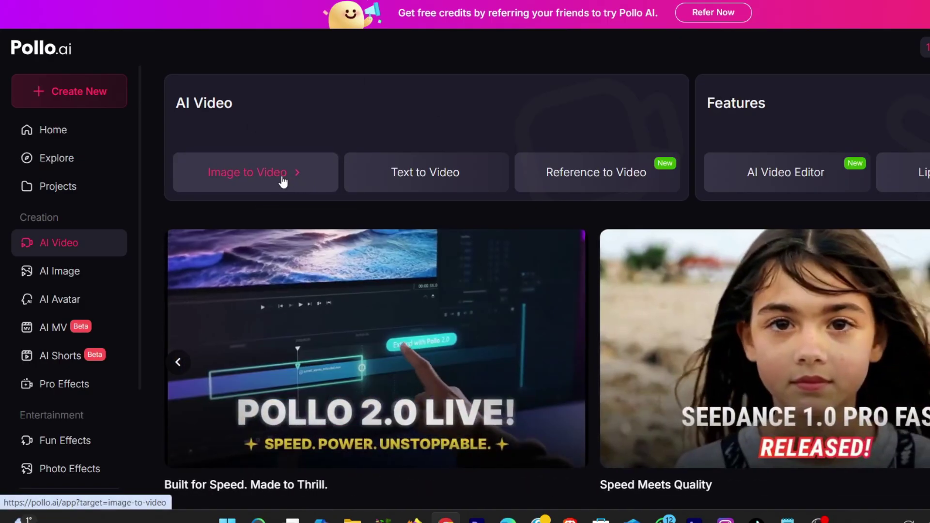
{"action": "left_click", "coordinate": [276, 176]}
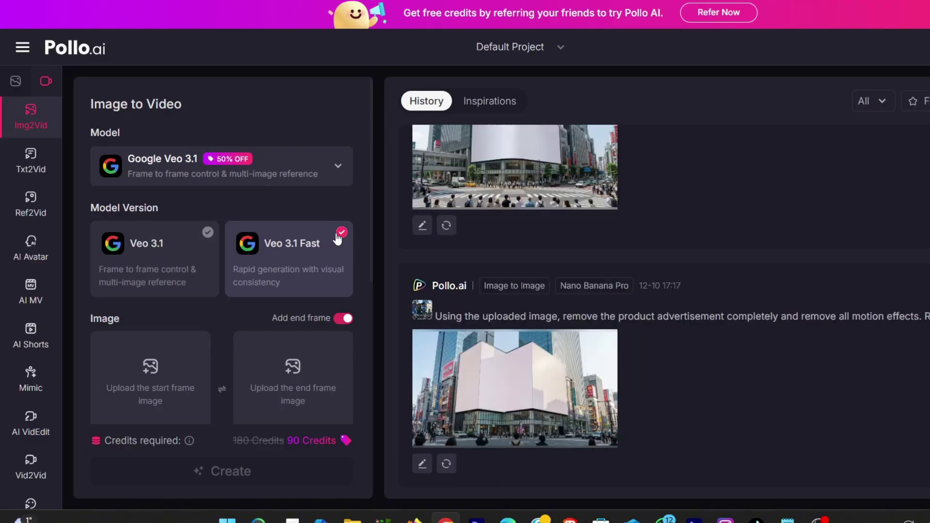
{"action": "scroll", "coordinate": [312, 210], "scroll_direction": "down", "scroll_amount": 3}
{"action": "scroll", "coordinate": [336, 188], "scroll_direction": "up", "scroll_amount": 1}
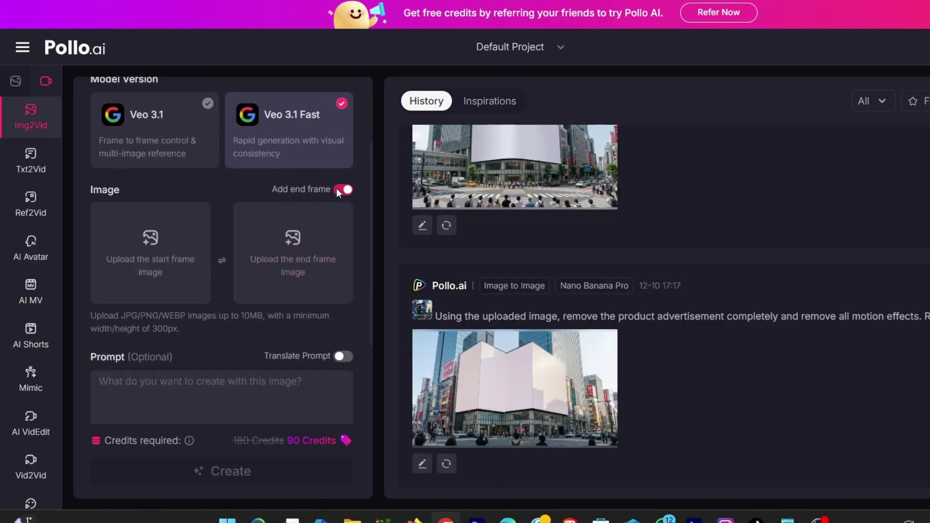
Use First Frame as the start image, set Output Video Number to 1, and generate the 8s 16:9 video.
{"action": "left_click", "coordinate": [121, 305]}
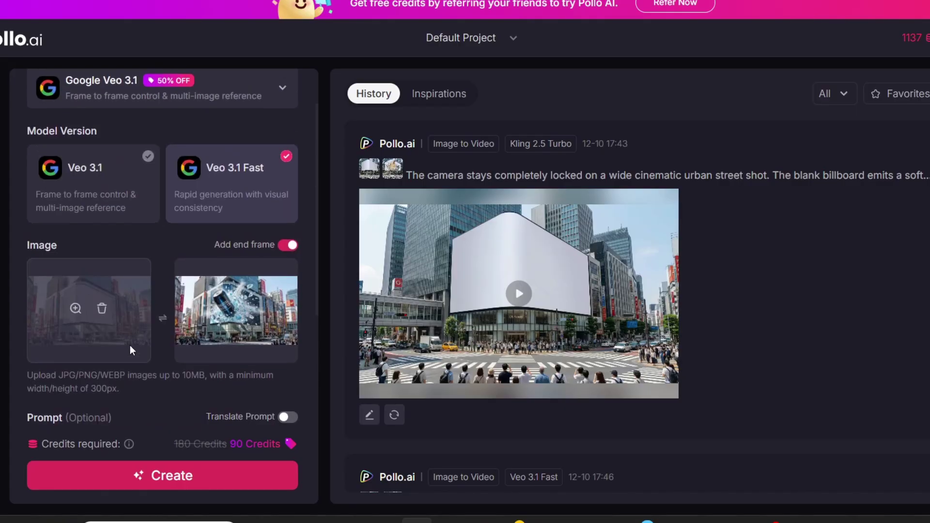
{"action": "scroll", "coordinate": [139, 179], "scroll_direction": "down", "scroll_amount": 5}
{"action": "scroll", "coordinate": [118, 349], "scroll_direction": "down", "scroll_amount": 4}
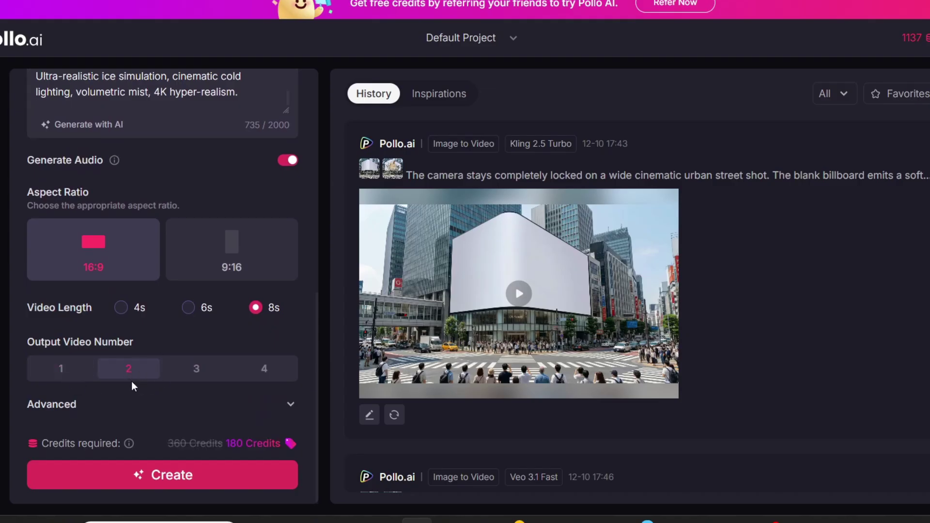
{"action": "left_click", "coordinate": [61, 377]}
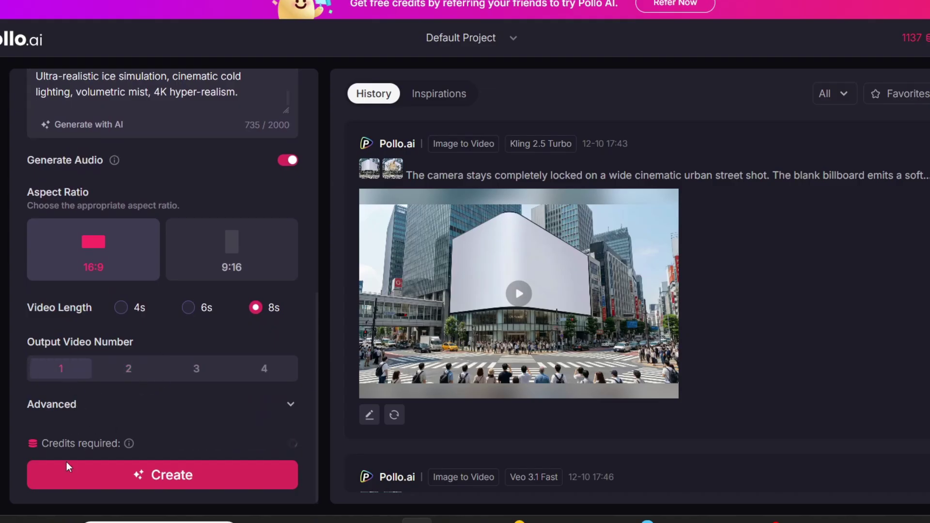
{"action": "left_click", "coordinate": [153, 475]}
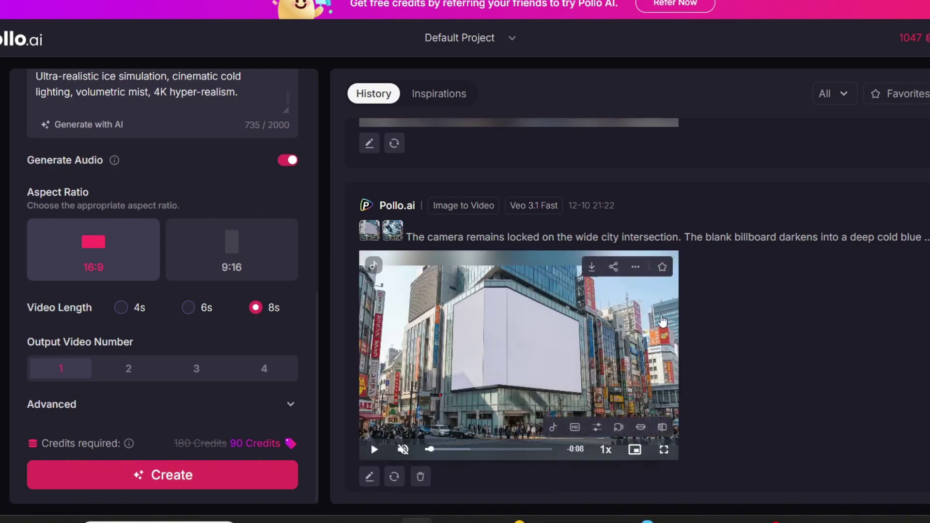
Play and pause the new billboard video, then open it in the detail view.
{"action": "left_click", "coordinate": [597, 359]}
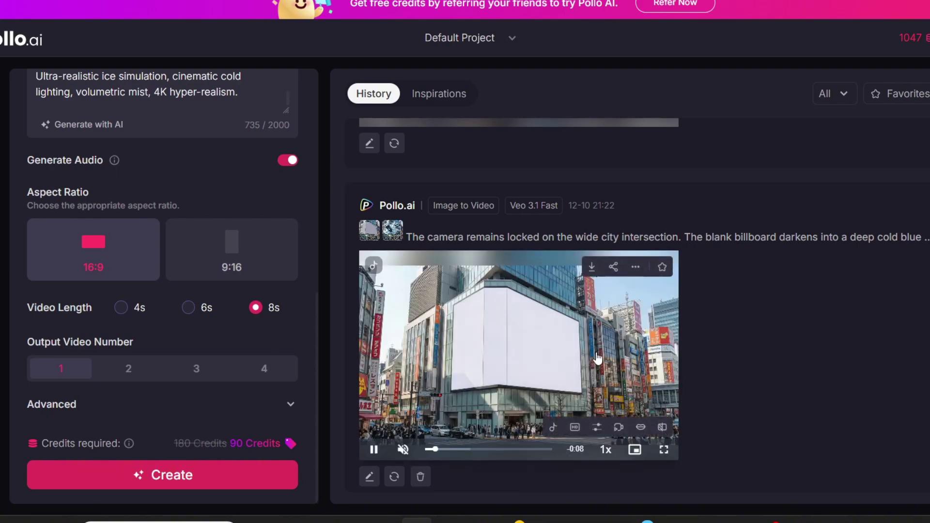
{"action": "left_click", "coordinate": [565, 372]}
{"action": "left_click", "coordinate": [556, 346]}
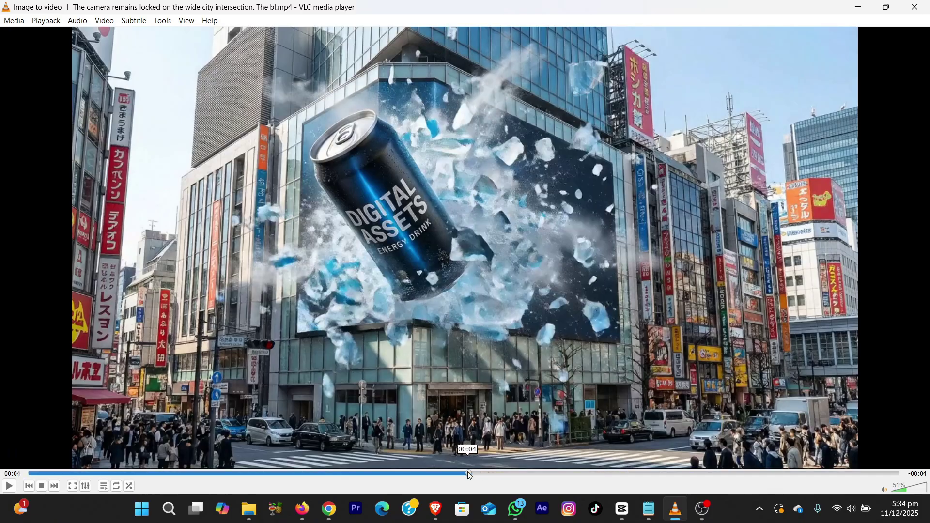
Rewind to the can shot, save a Video > Take Snapshot frame, and drag it in as the start image.
{"action": "left_click_drag", "start_coordinate": [489, 474], "coordinate": [844, 480]}
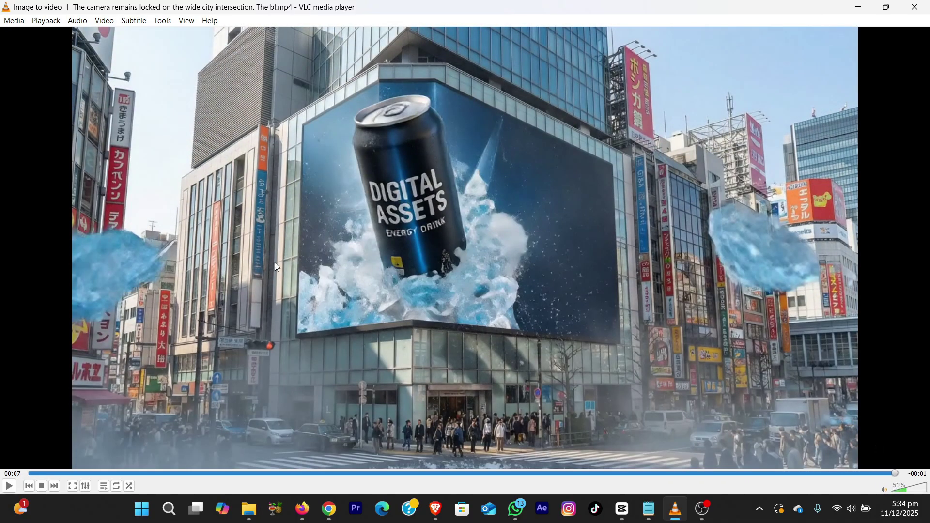
{"action": "left_click", "coordinate": [105, 21]}
{"action": "left_click", "coordinate": [149, 156]}
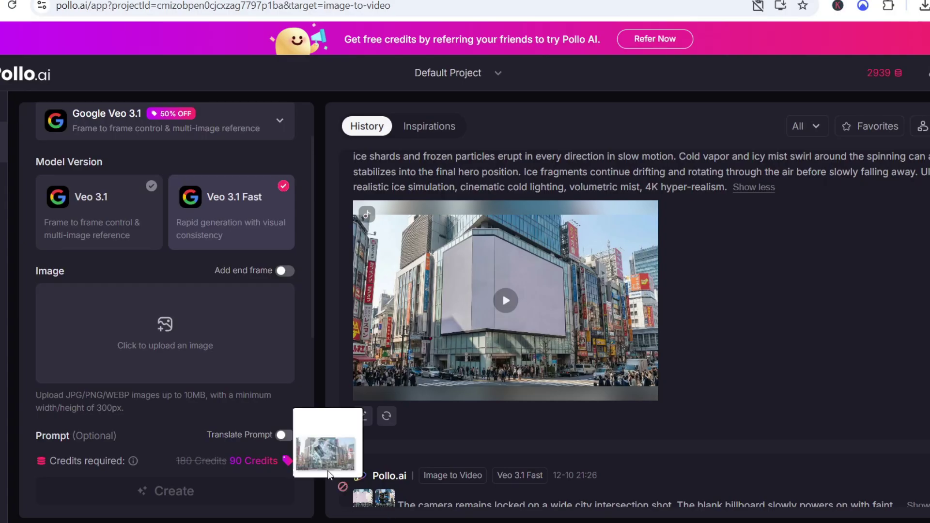
{"action": "left_click_drag", "start_coordinate": [339, 485], "coordinate": [196, 348]}
Confirm the can snapshot as the starting frame of the follow-up video.
{"action": "left_click", "coordinate": [626, 479]}
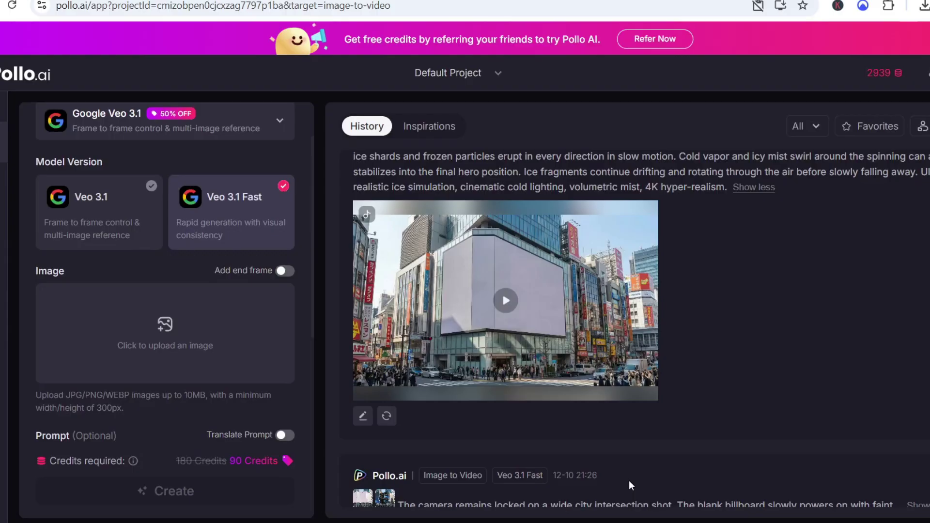
{"action": "scroll", "coordinate": [179, 334], "scroll_direction": "down", "scroll_amount": 4}
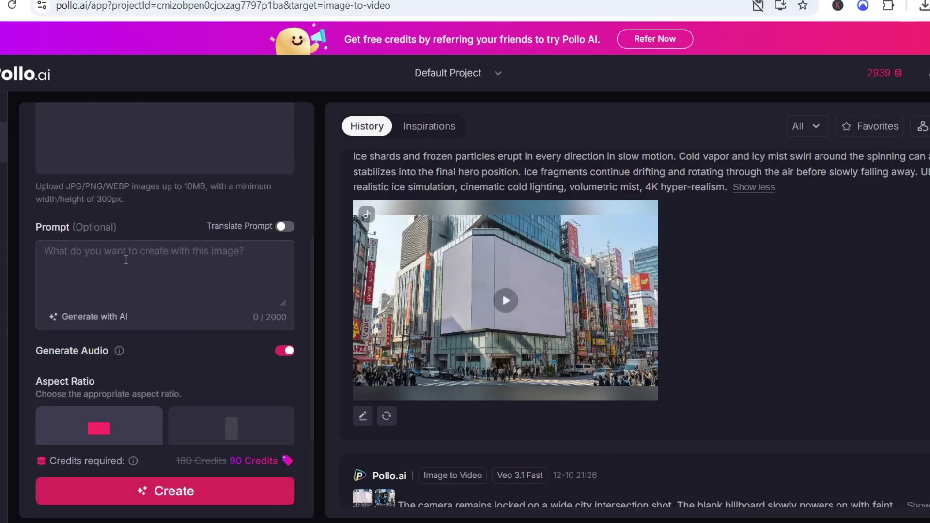
{"action": "scroll", "coordinate": [185, 298], "scroll_direction": "up", "scroll_amount": 3}
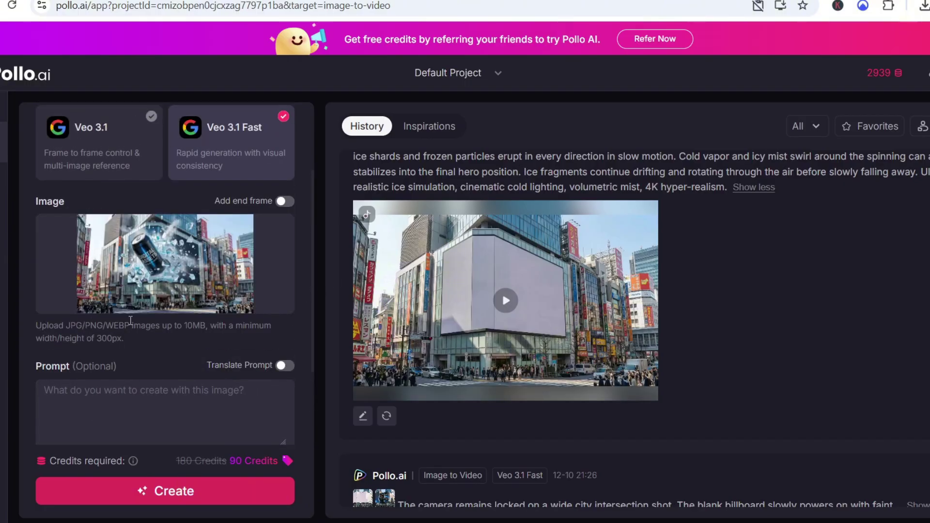
{"action": "scroll", "coordinate": [122, 309], "scroll_direction": "down", "scroll_amount": 5}
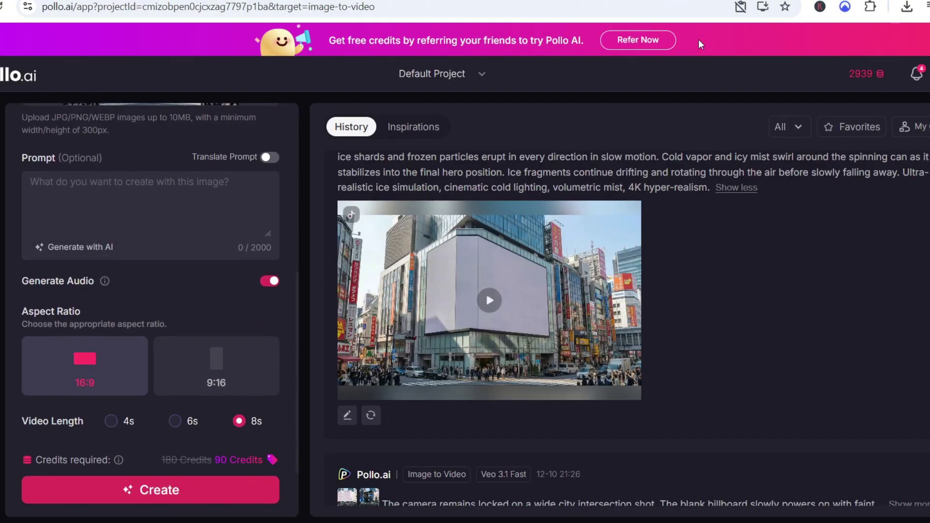
Paste the can-jump-toward-the-street prompt and generate the 8s follow-up video.
{"action": "left_click", "coordinate": [109, 183]}
{"action": "key", "text": "ctrl+v"}
{"action": "scroll", "coordinate": [130, 227], "scroll_direction": "up", "scroll_amount": 10}
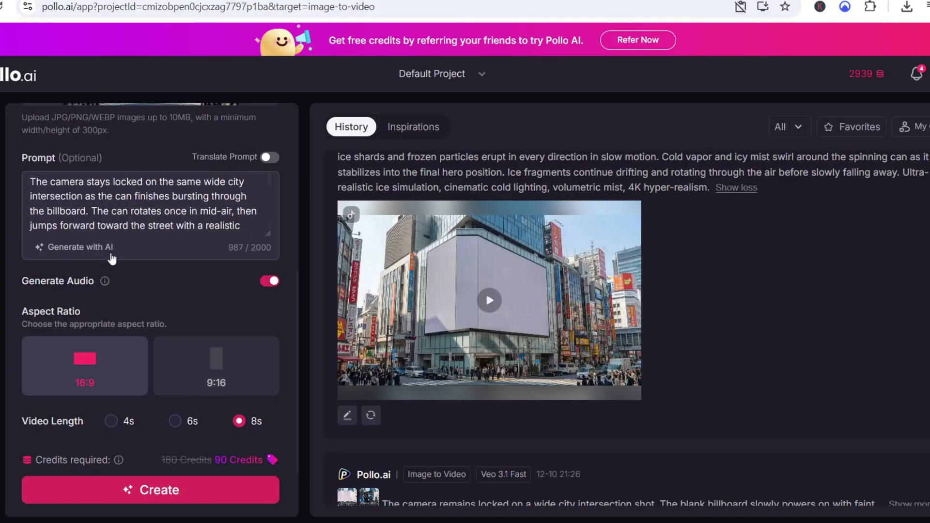
{"action": "scroll", "coordinate": [220, 314], "scroll_direction": "down", "scroll_amount": 2}
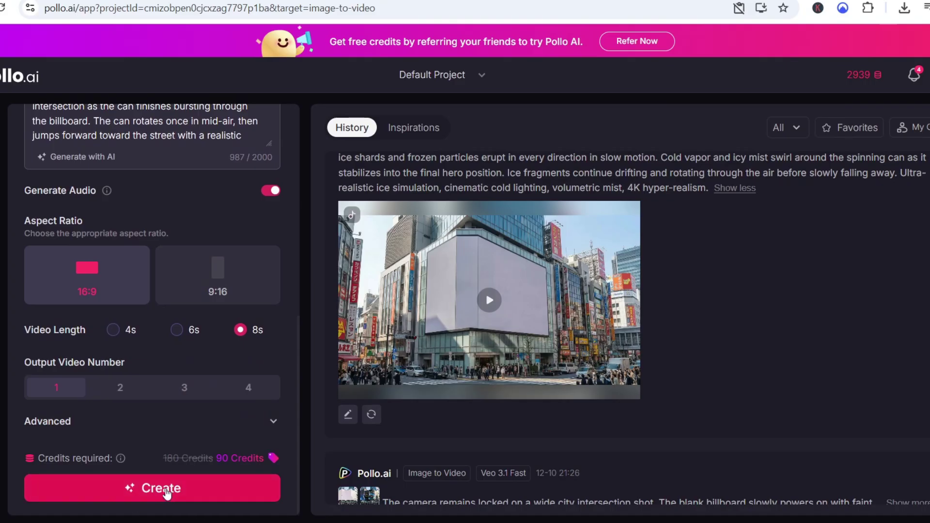
{"action": "left_click", "coordinate": [170, 492]}
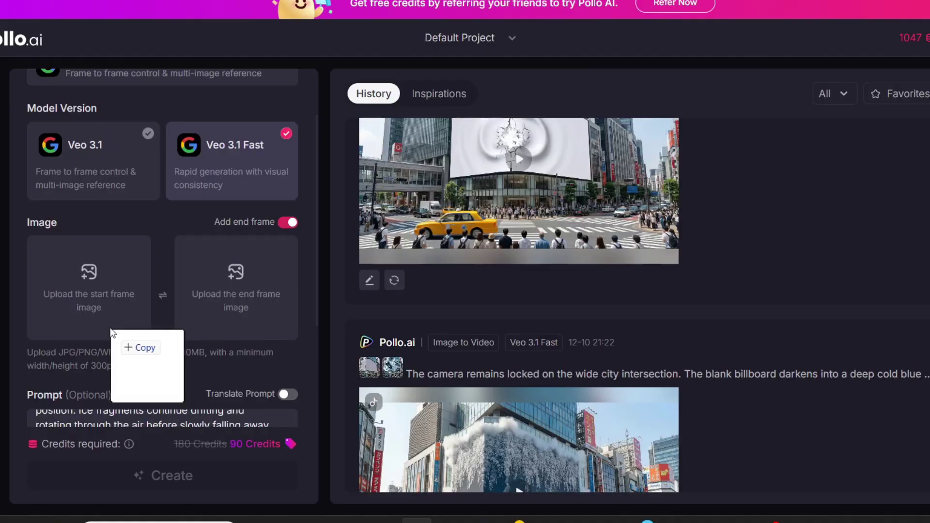
Set First Frame as the start image and Last Frame as the end image.
{"action": "left_click_drag", "start_coordinate": [118, 336], "coordinate": [89, 293]}
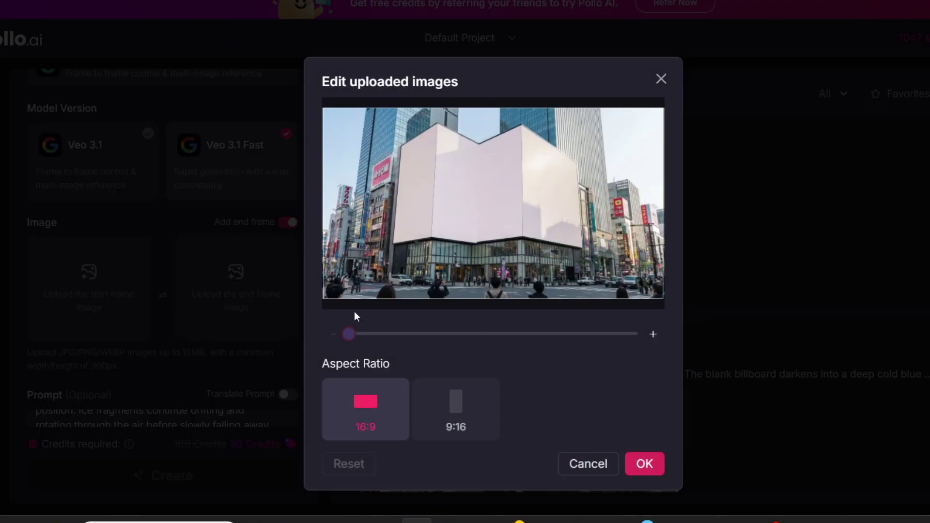
{"action": "left_click", "coordinate": [630, 466]}
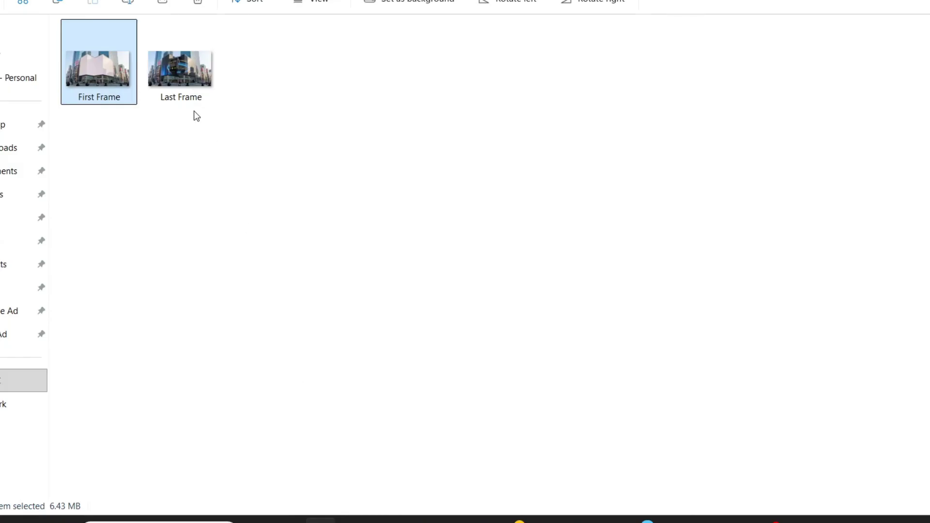
{"action": "left_click_drag", "start_coordinate": [181, 72], "coordinate": [386, 366]}
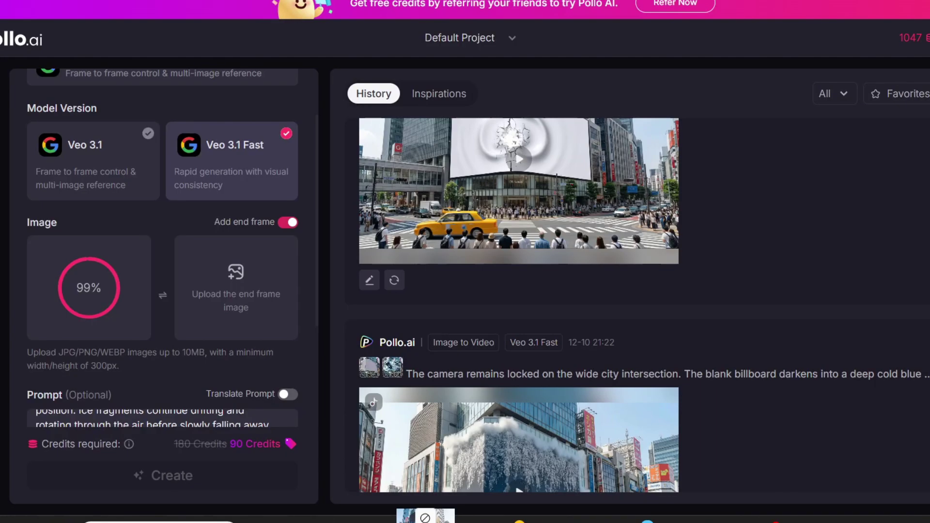
{"action": "left_click_drag", "start_coordinate": [238, 271], "coordinate": [283, 338]}
{"action": "left_click", "coordinate": [645, 465]}
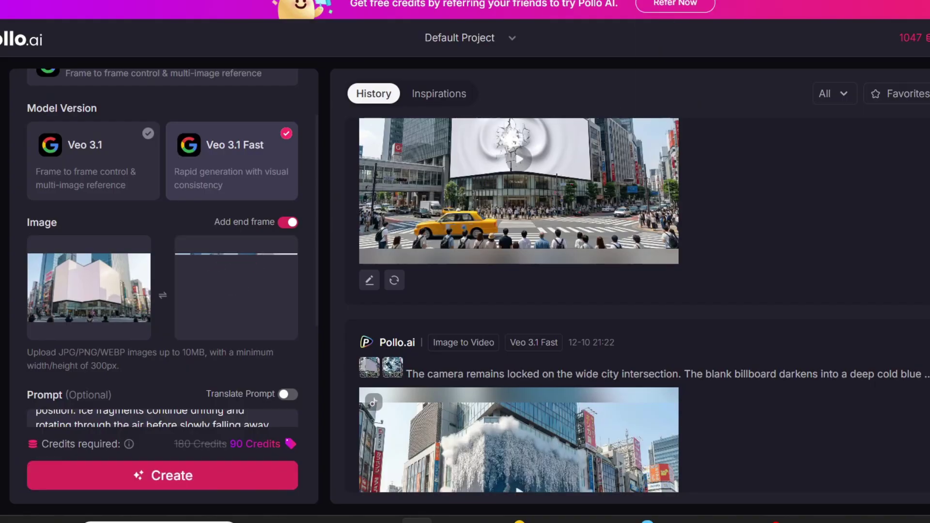
Replace the old prompt with the new 755-character prompt and generate the video.
{"action": "scroll", "coordinate": [147, 320], "scroll_direction": "down", "scroll_amount": 3}
{"action": "key", "text": "ctrl+a"}
{"action": "key", "text": "ctrl+v"}
{"action": "scroll", "coordinate": [147, 319], "scroll_direction": "up", "scroll_amount": 5}
{"action": "scroll", "coordinate": [147, 320], "scroll_direction": "down", "scroll_amount": 5}
{"action": "scroll", "coordinate": [51, 411], "scroll_direction": "down", "scroll_amount": 4}
{"action": "left_click", "coordinate": [182, 479]}
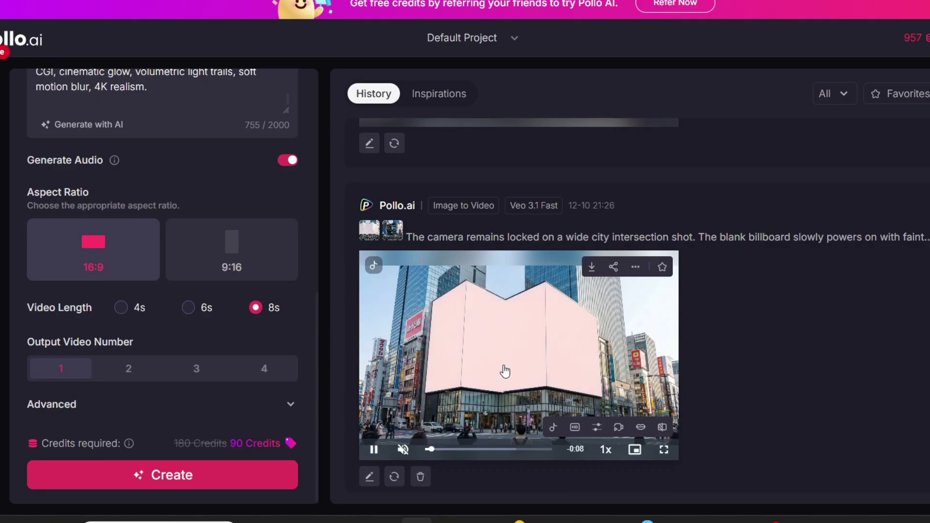
Open the finished smartwatch billboard video in the large detail view.
{"action": "left_click", "coordinate": [506, 361]}
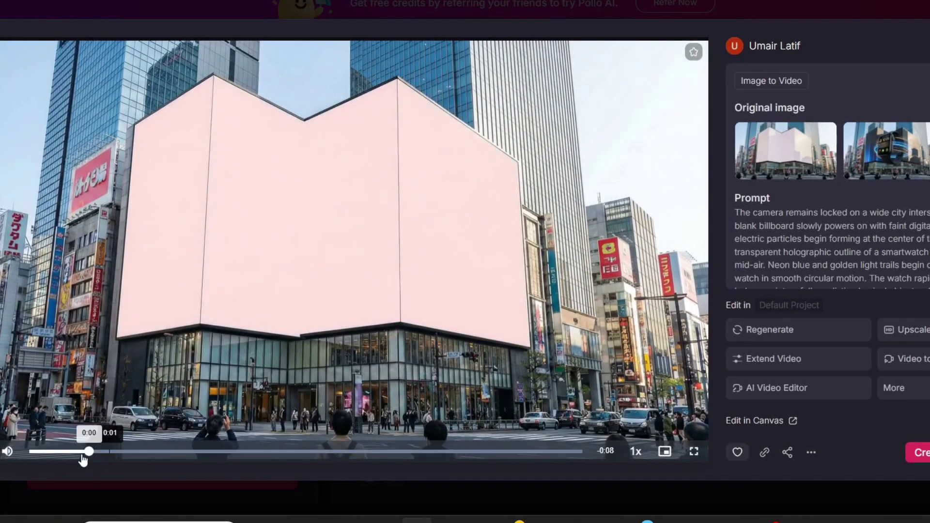